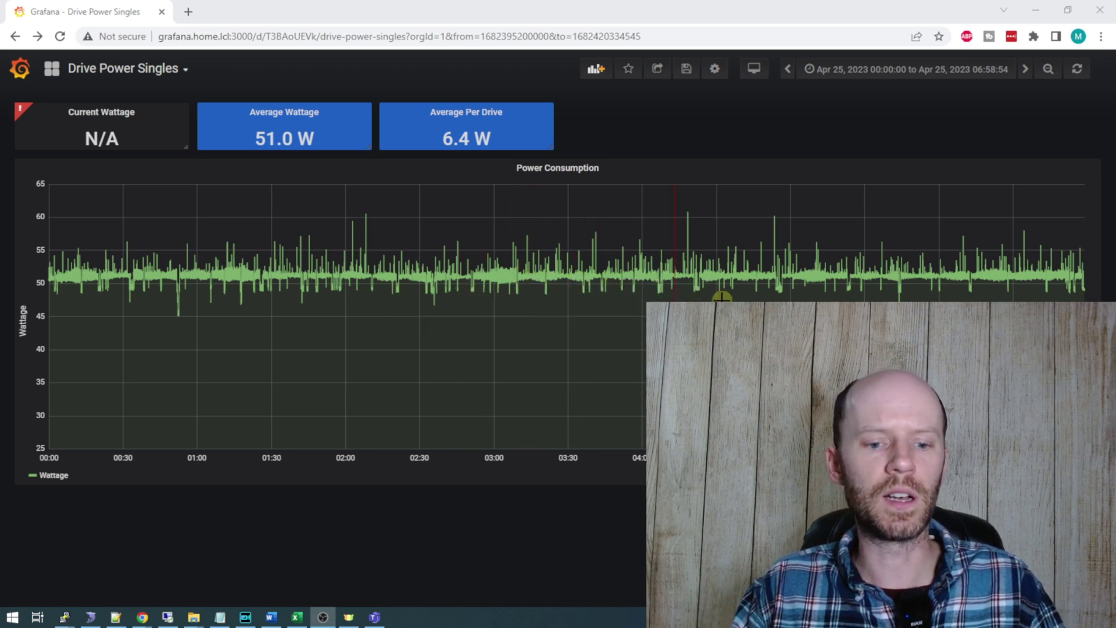
Step: Zoom the Singles wattage graph into roughly 02:30–04:00
drag(426, 292, 653, 301)
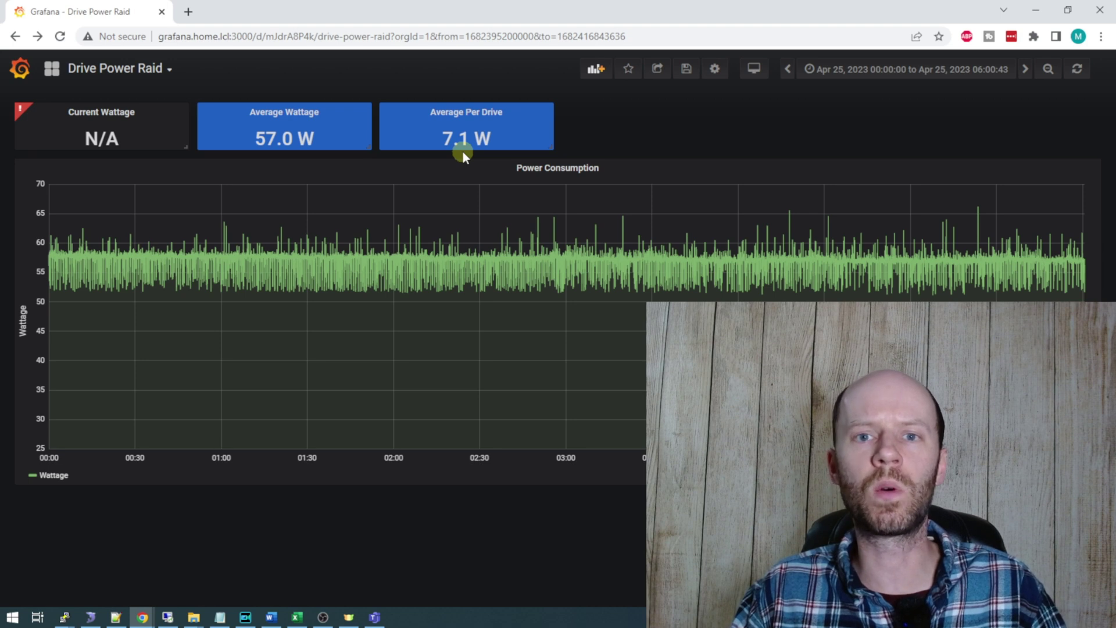
Step: Zoom the Raid wattage graph into 02:00–02:30
drag(394, 278, 478, 279)
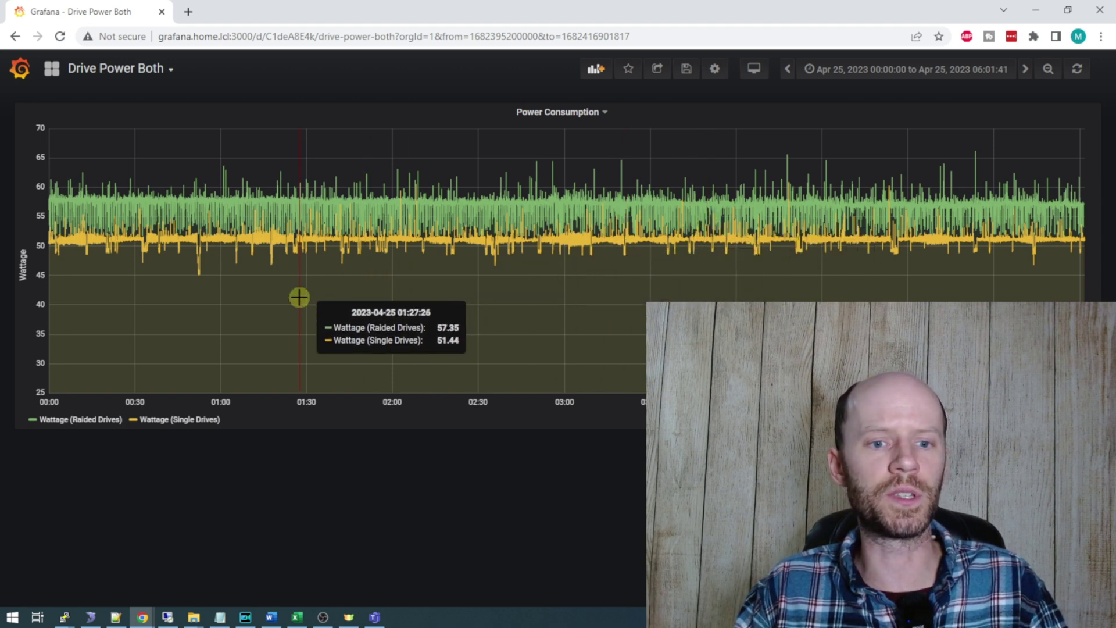
Step: Zoom the combined Power Consumption graph to 02:00–02:48, then return to the Excel workbook
drag(391, 343, 532, 341)
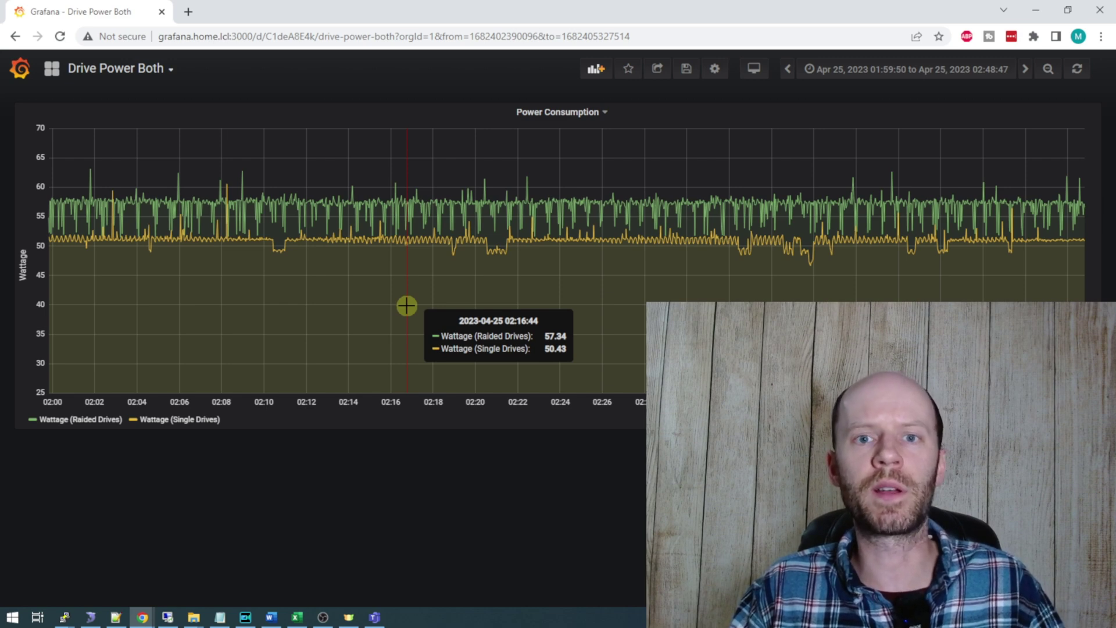
key(alt+Tab)
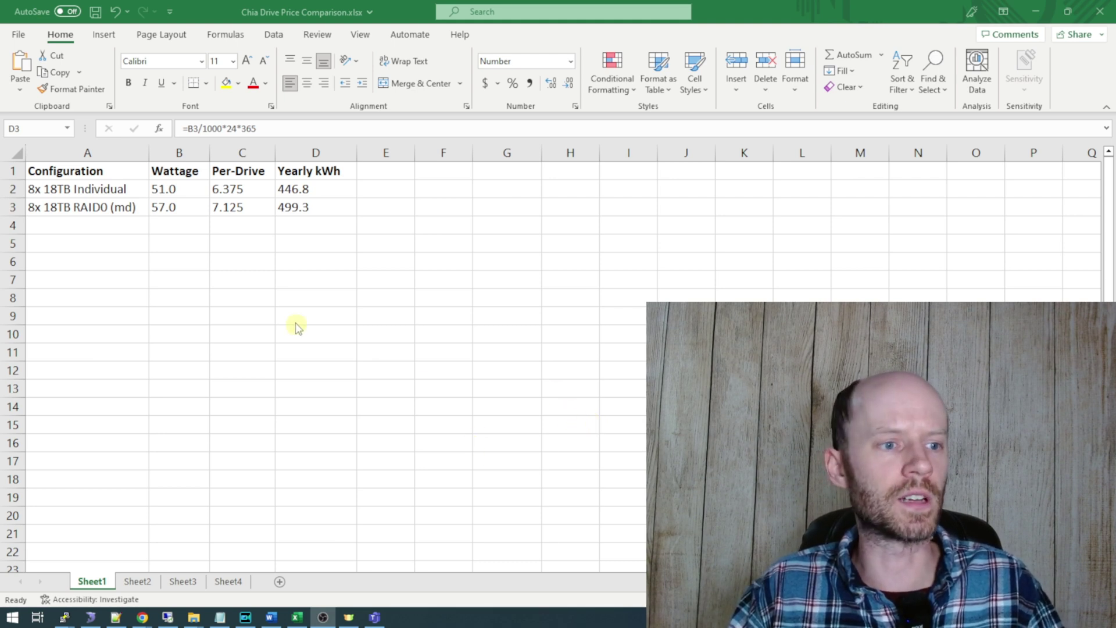
Step: Review the 8x 18TB Individual and RAID0 rows and their per-drive wattage formulas
key(Left)
key(Left)
key(Left)
key(Up)
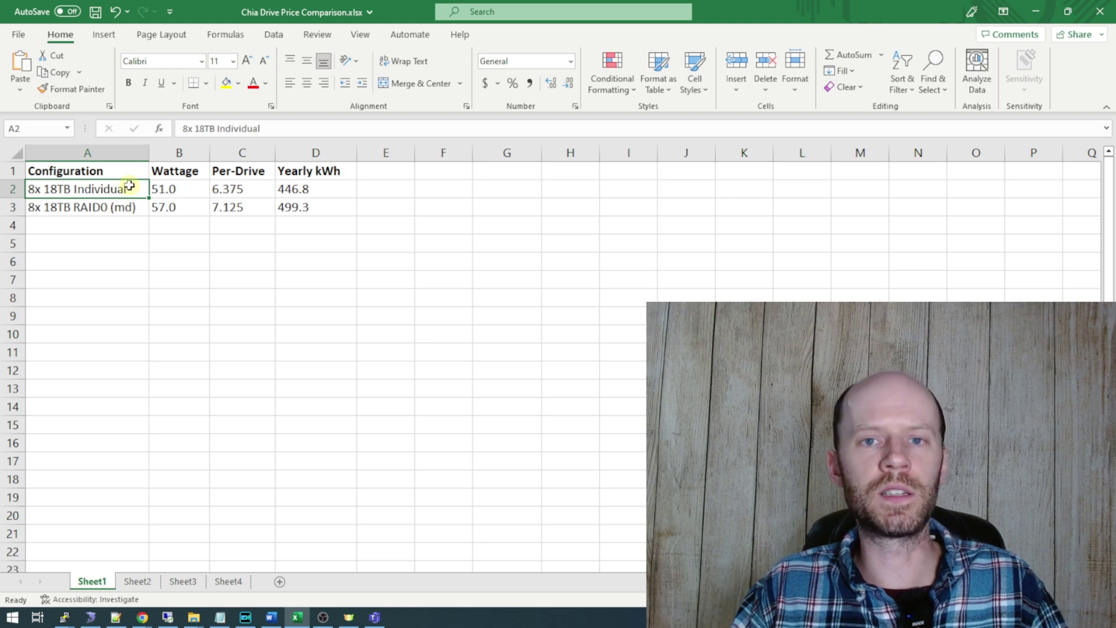
click(128, 207)
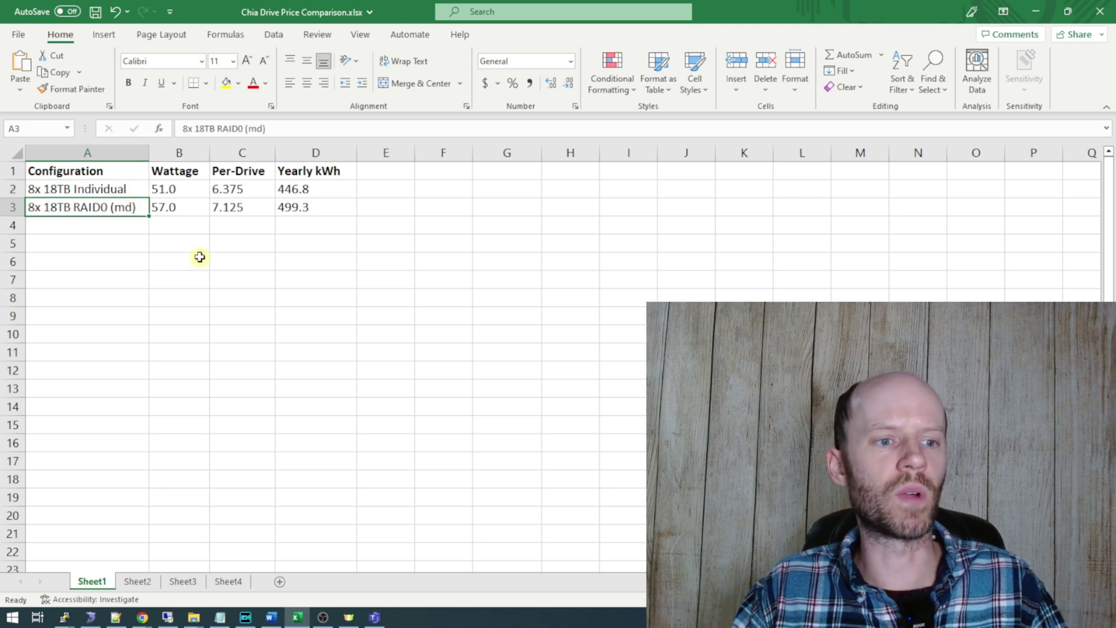
click(249, 192)
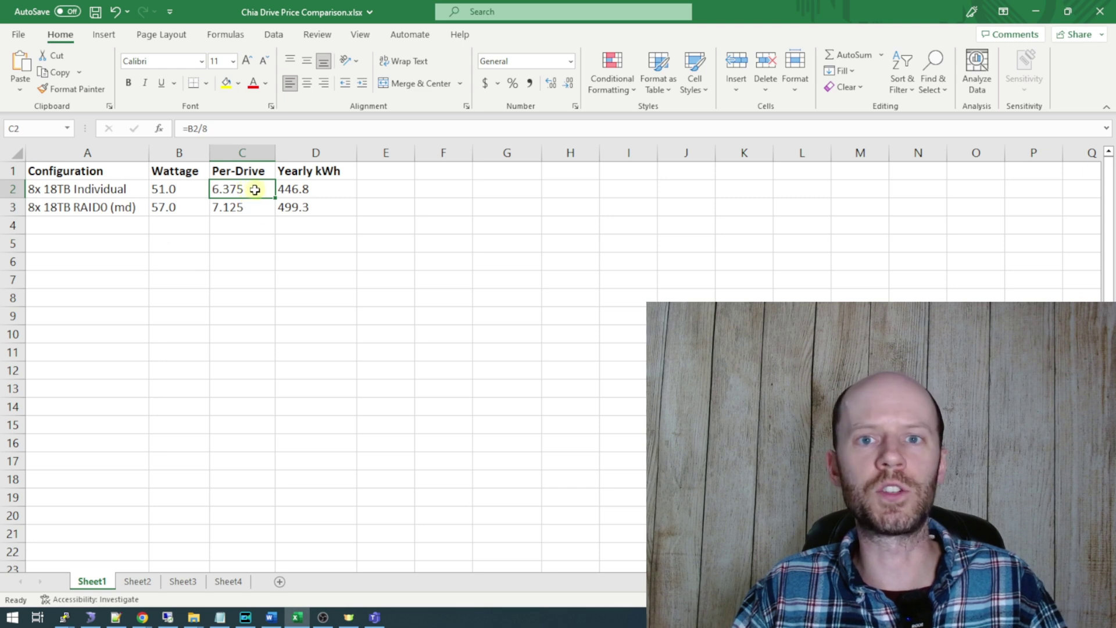
click(259, 207)
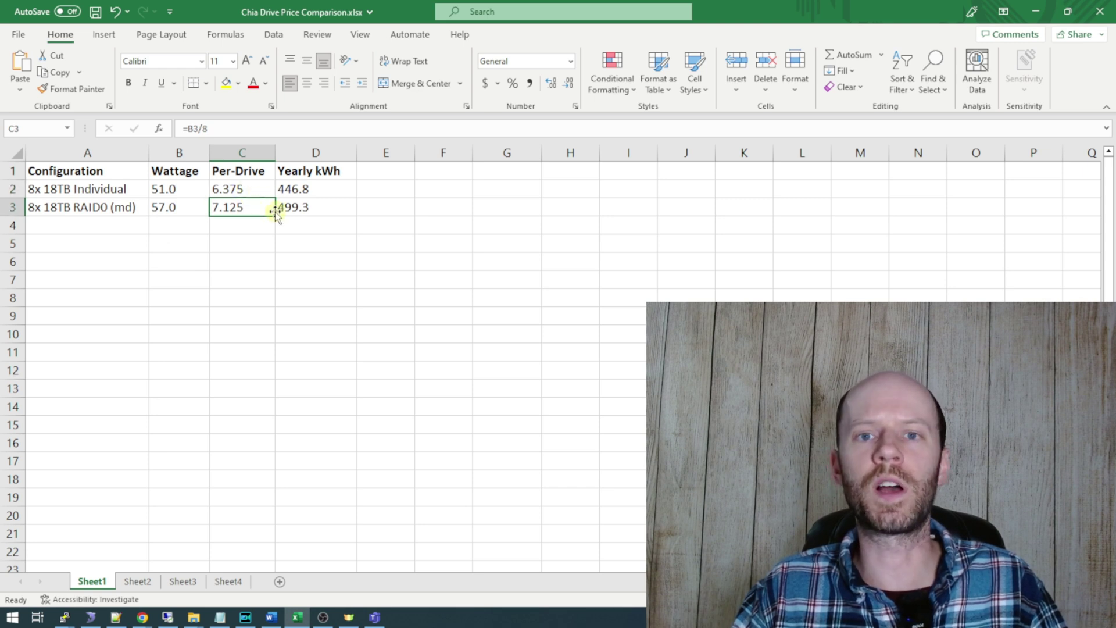
click(366, 207)
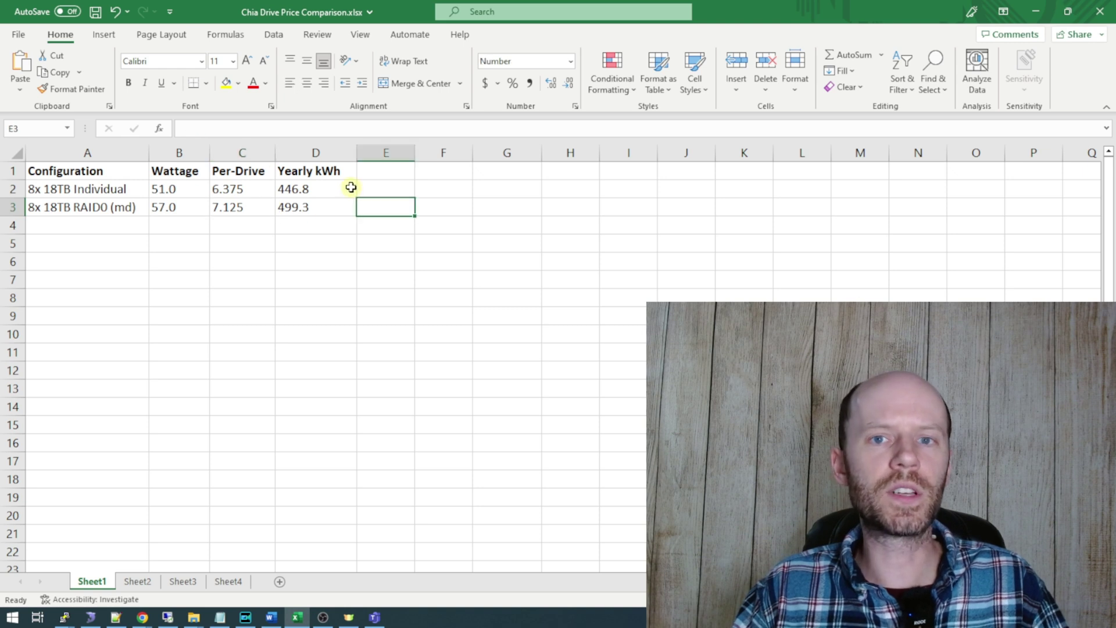
Step: Fill the yearly kWh formula from D2 down to D3 and enter =D3-D2 in E3
click(351, 197)
drag(352, 197, 351, 210)
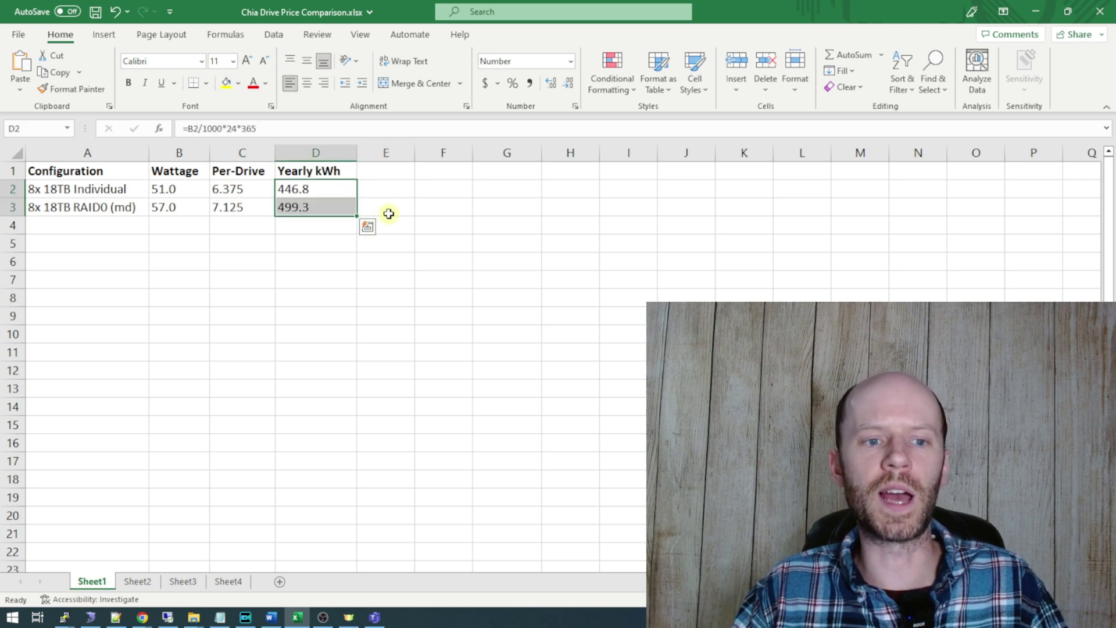
click(406, 212)
text(=D3-D2)
key(Return)
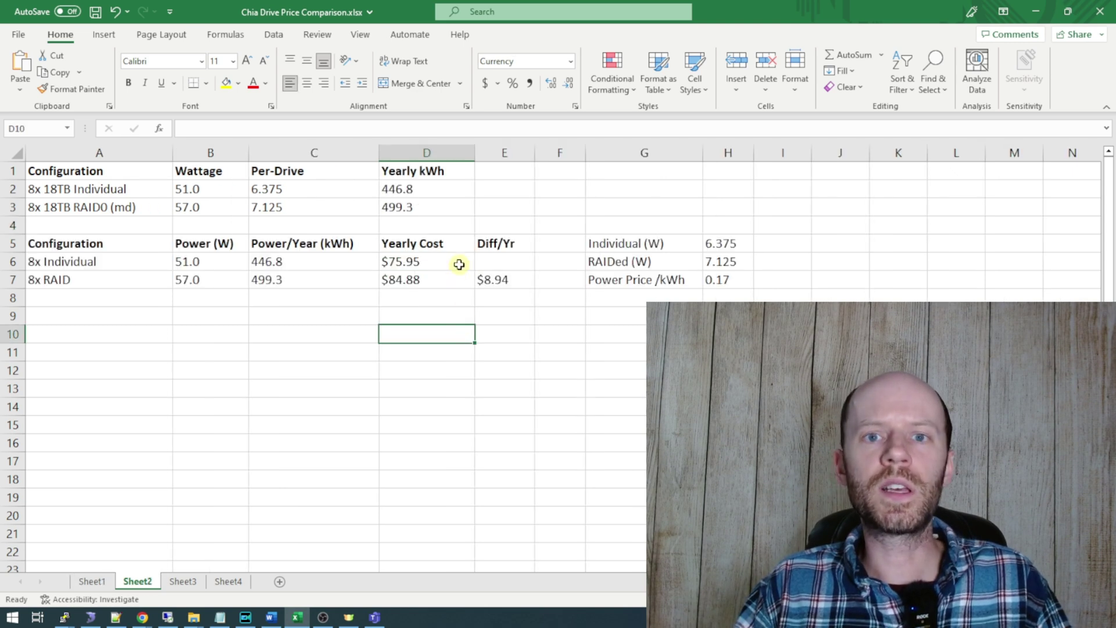
Step: Check the 8x Individual and RAID yearly cost formulas and the 0.17 per kWh price, then go to Sheet3
click(458, 255)
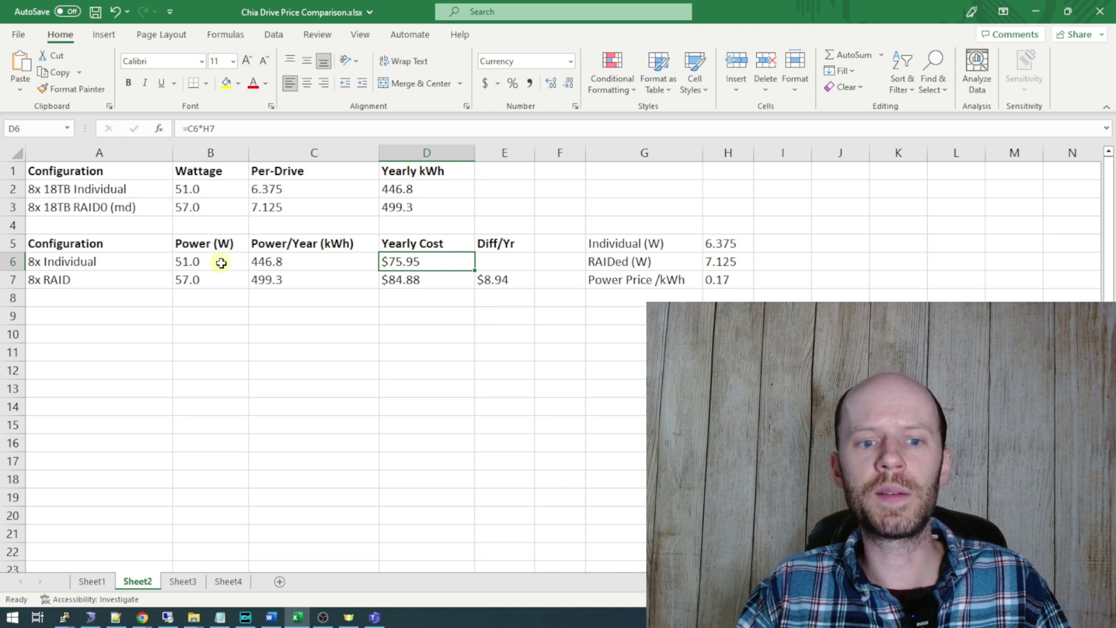
click(445, 281)
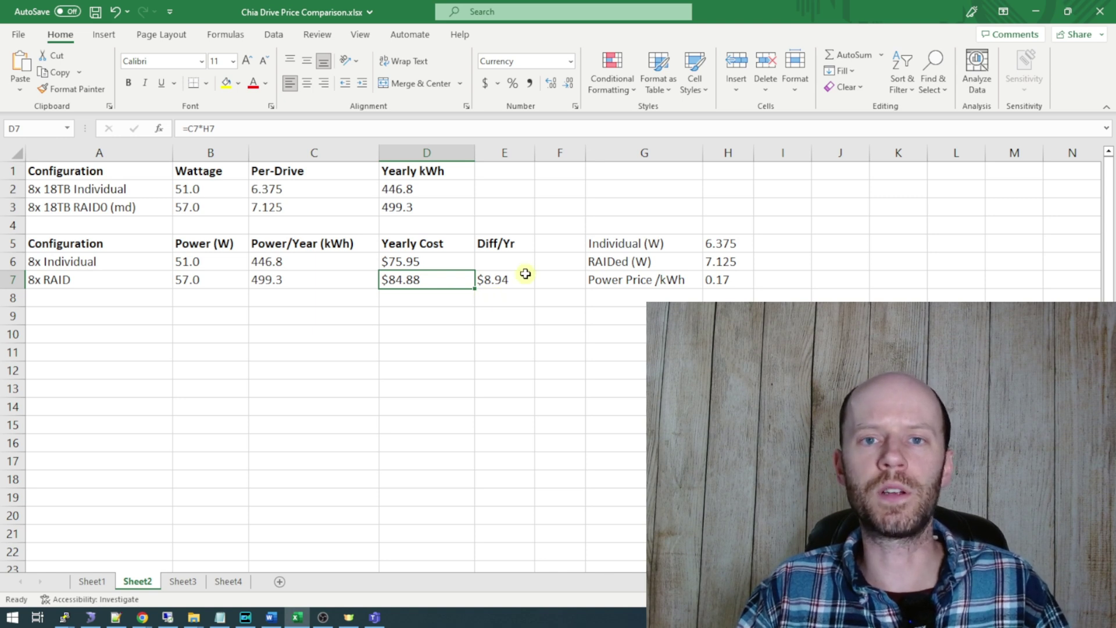
key(Right)
key(Right)
key(Right)
key(Right)
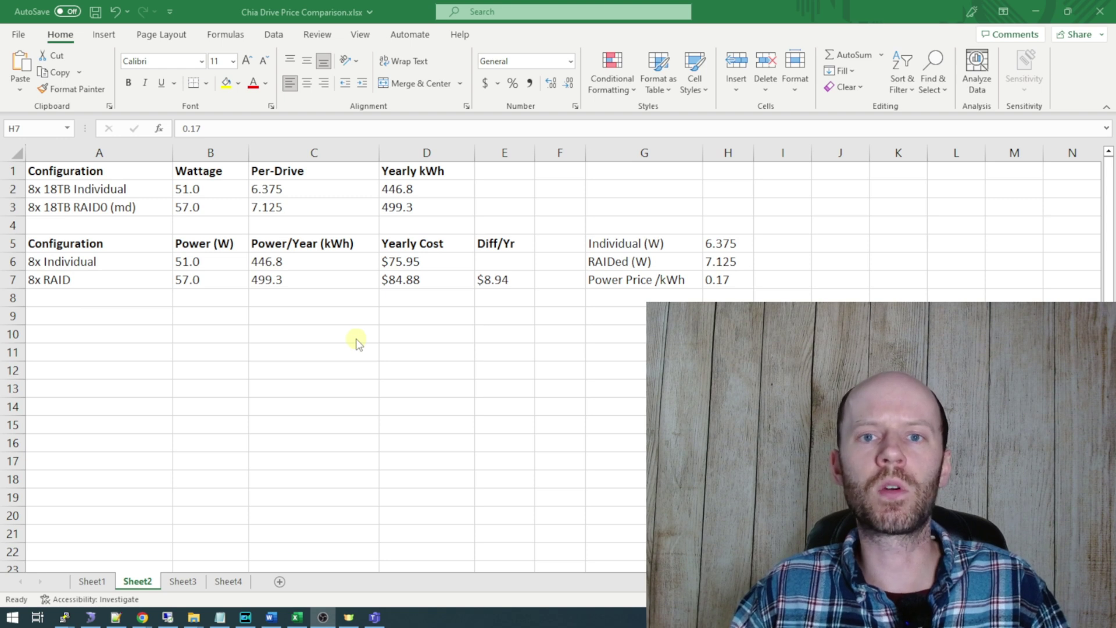
key(ctrl+Page_Down)
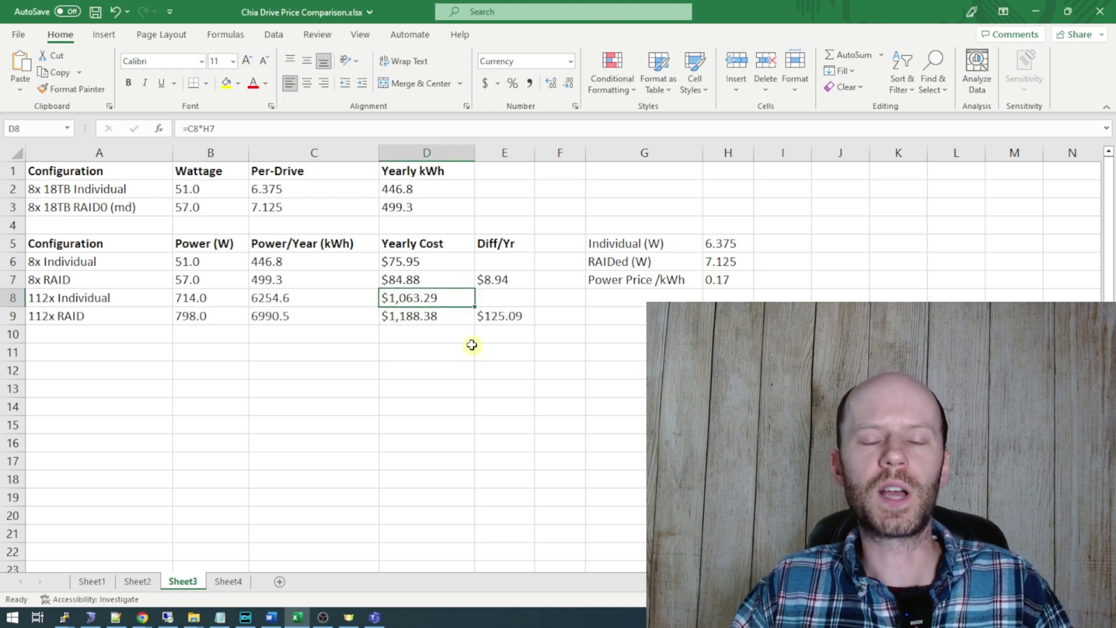
Step: Check the 112x RAID yearly cost and difference formulas, then go to Sheet4
click(459, 317)
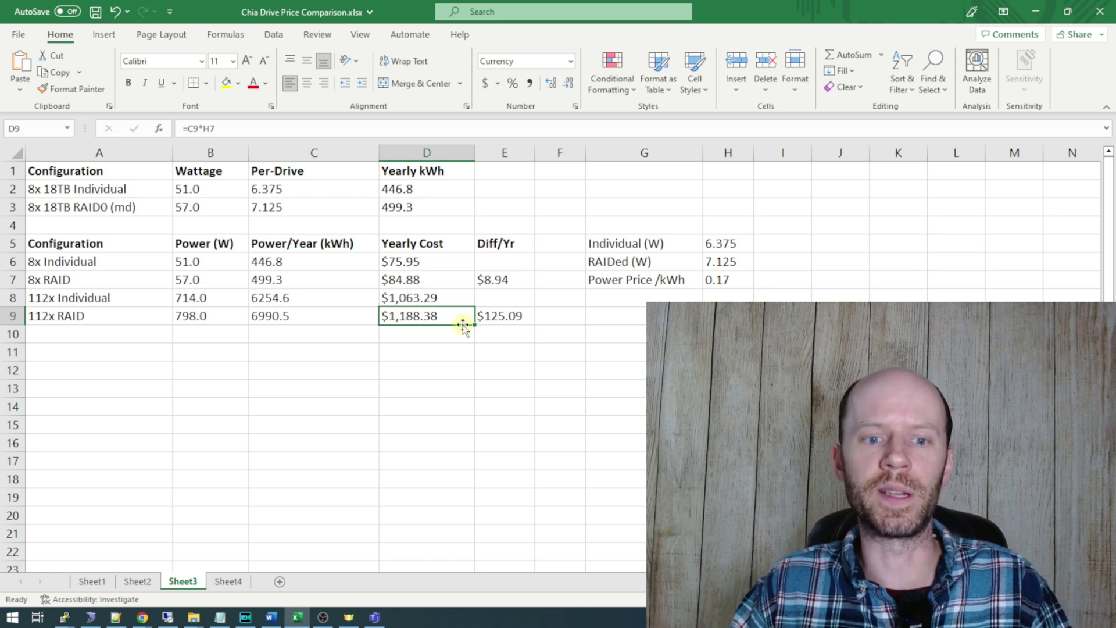
click(503, 317)
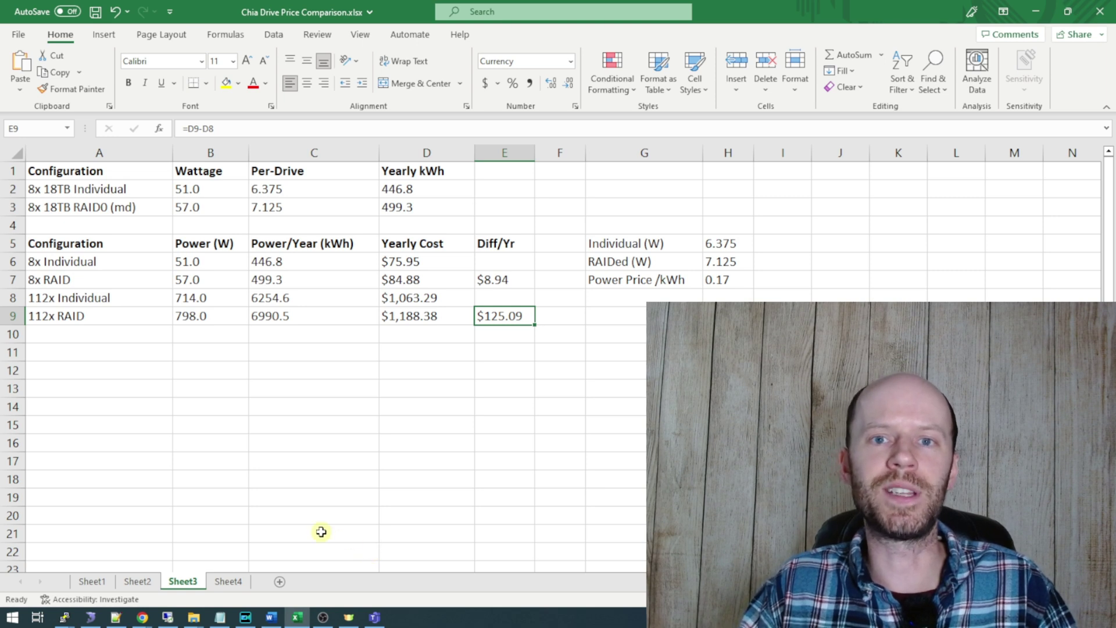
key(ctrl+Page_Down)
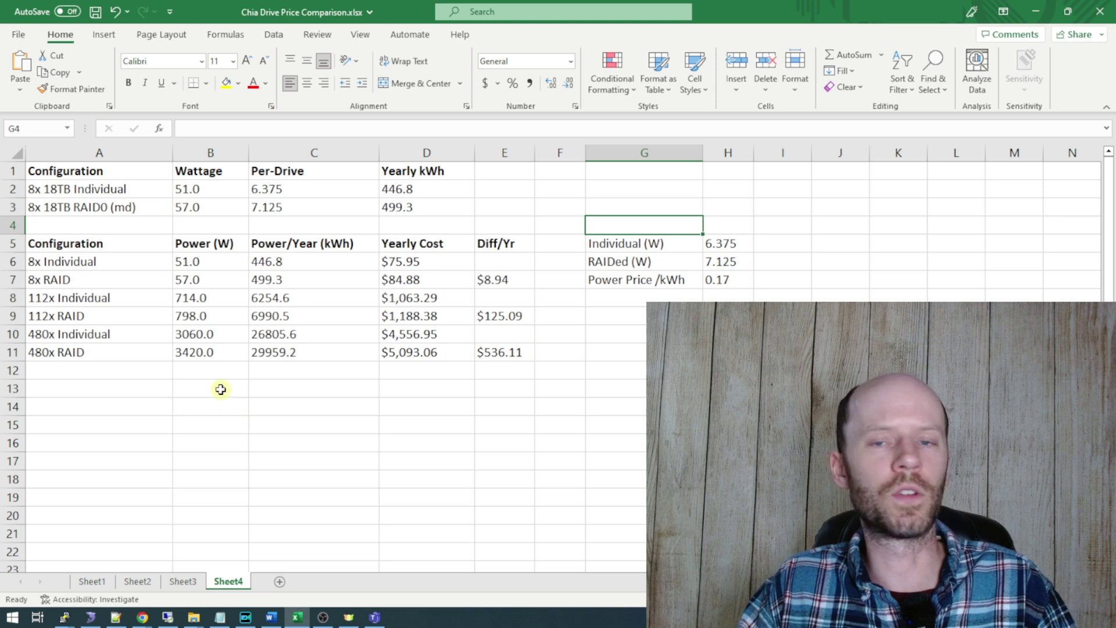
click(453, 333)
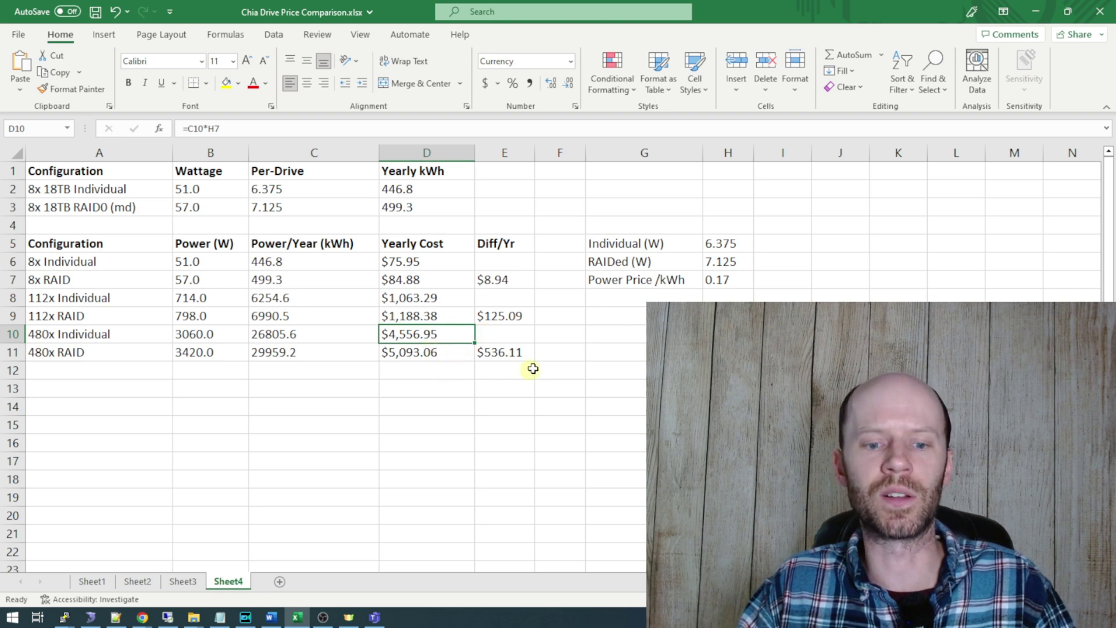
click(522, 352)
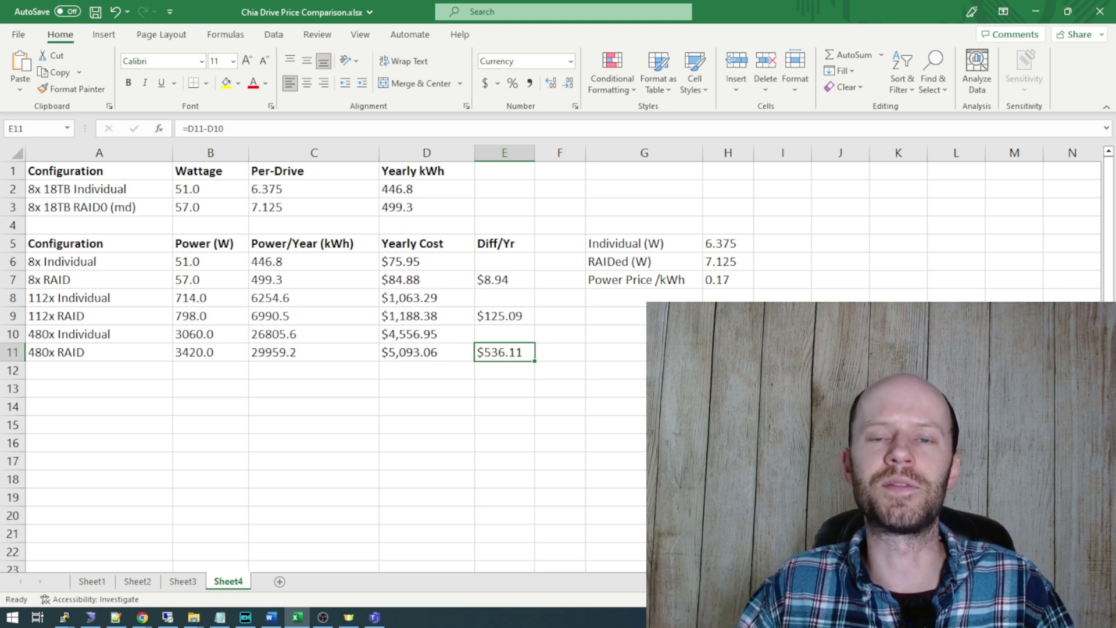
click(710, 288)
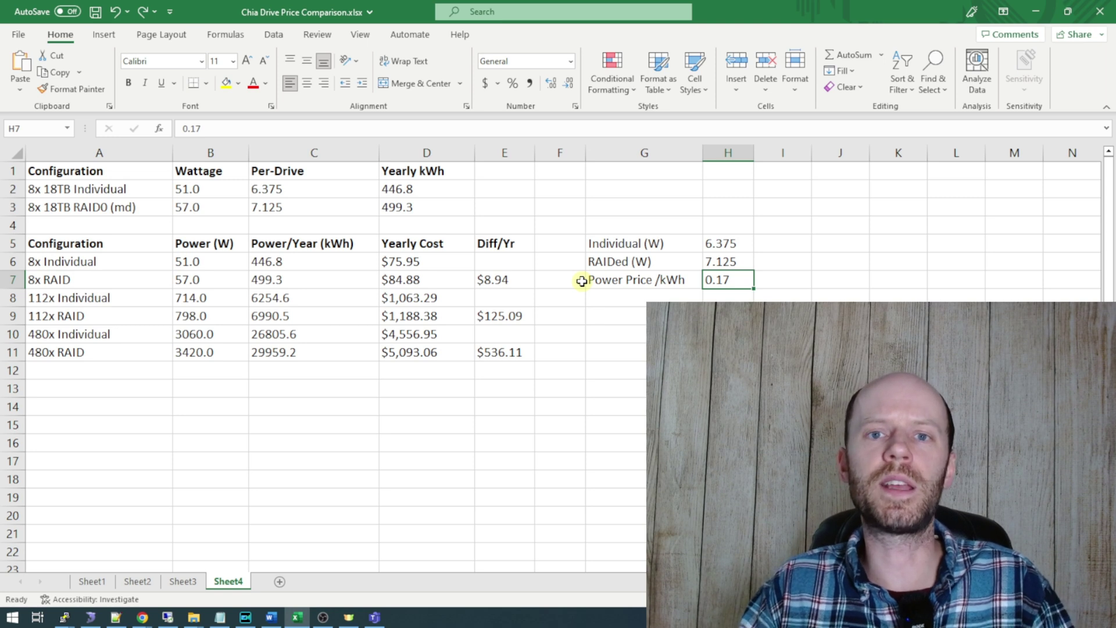
click(463, 202)
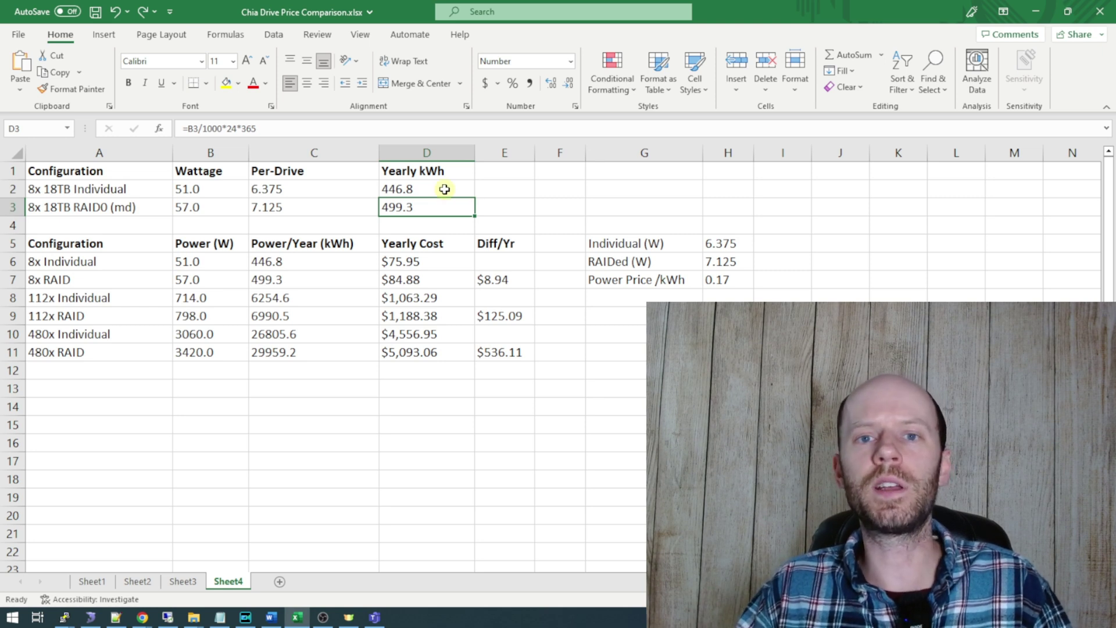
click(440, 188)
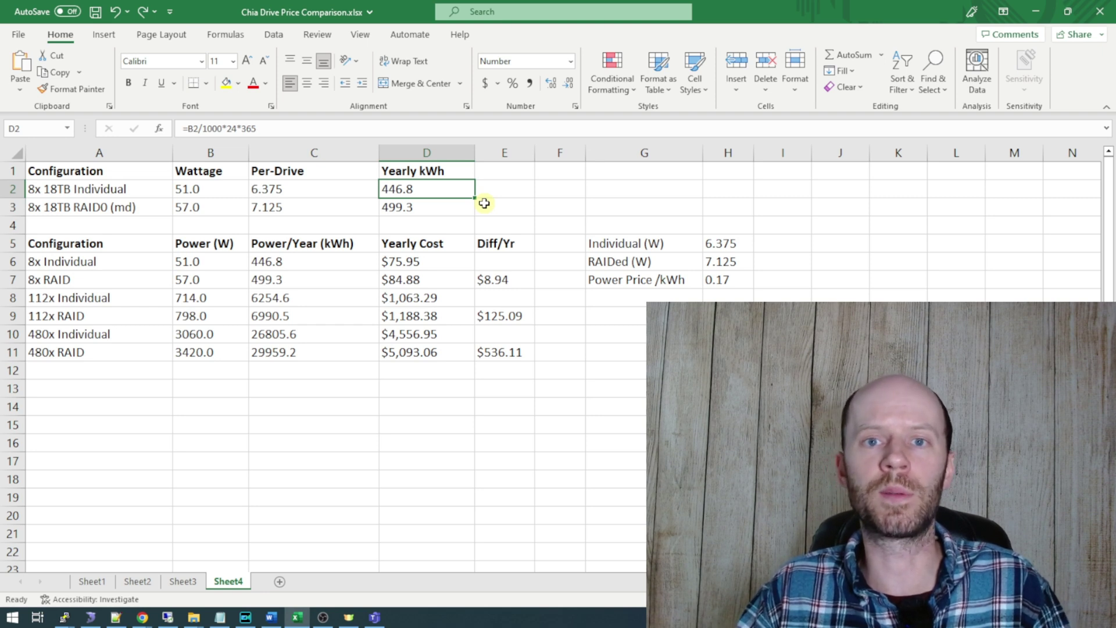
click(448, 206)
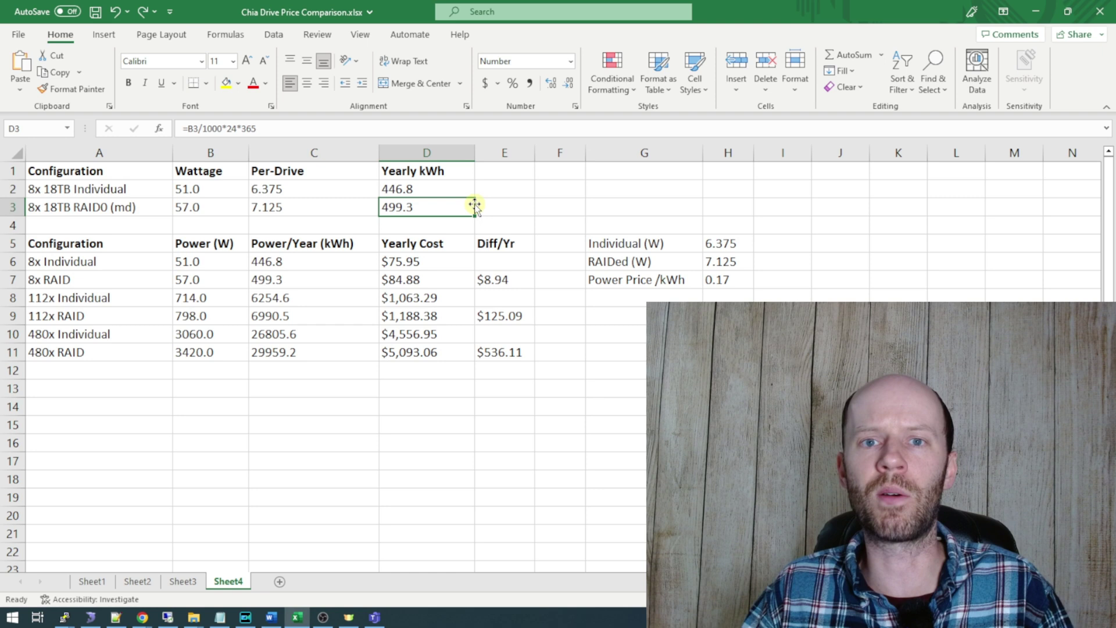
click(442, 183)
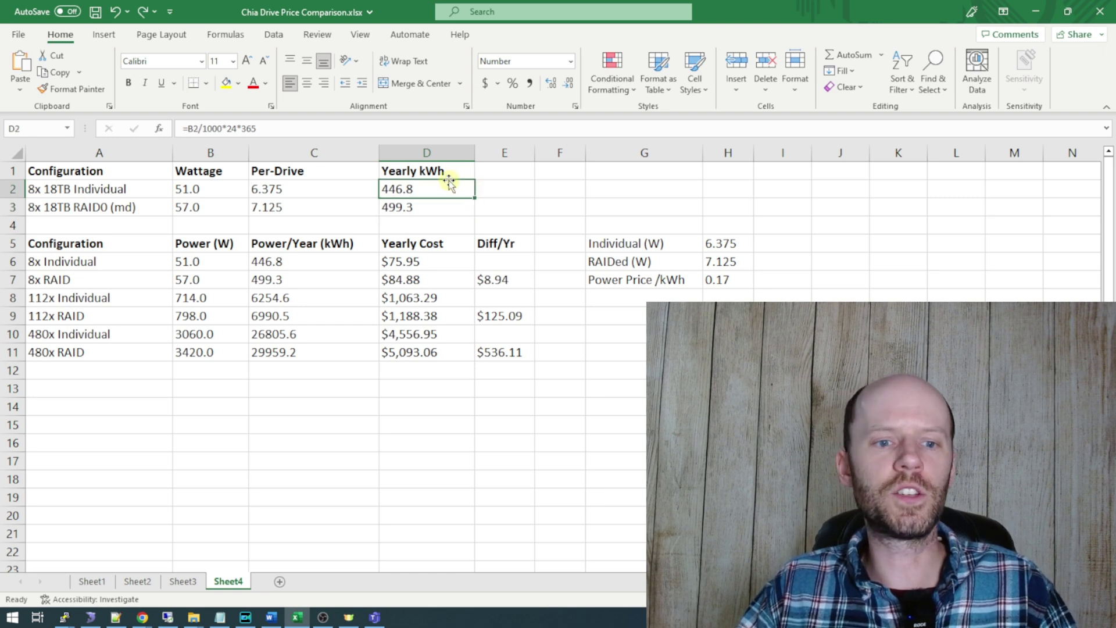